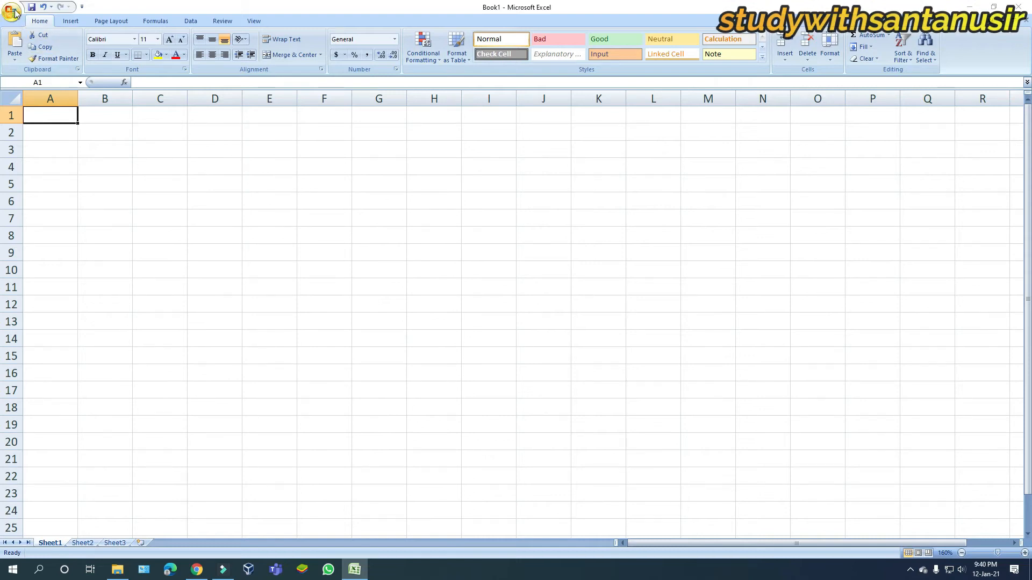
Create a new blank workbook from the Blank Workbook template and check the previews of the open workbooks.
{"action": "left_click", "coordinate": [12, 11]}
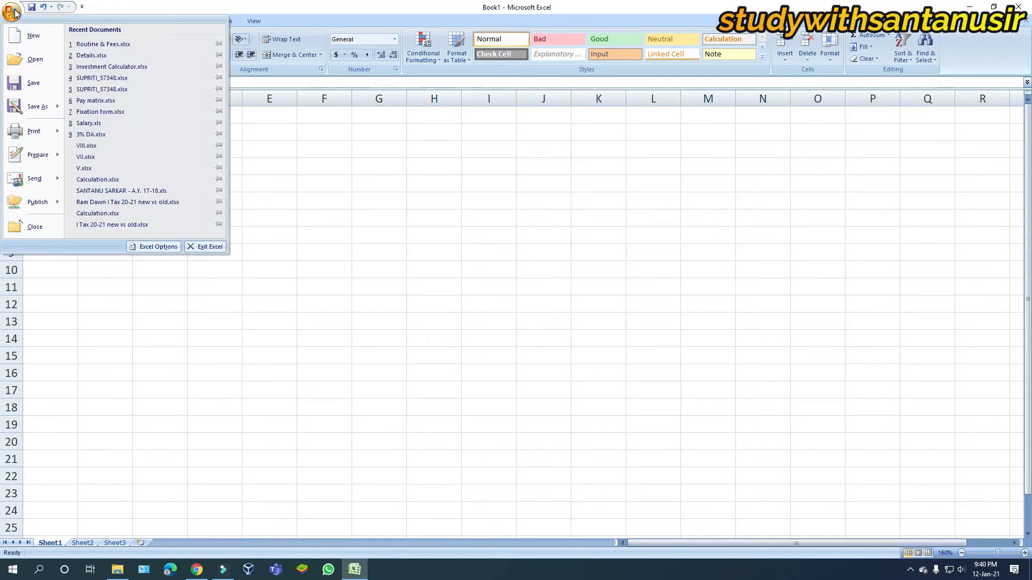
{"action": "left_click", "coordinate": [38, 41]}
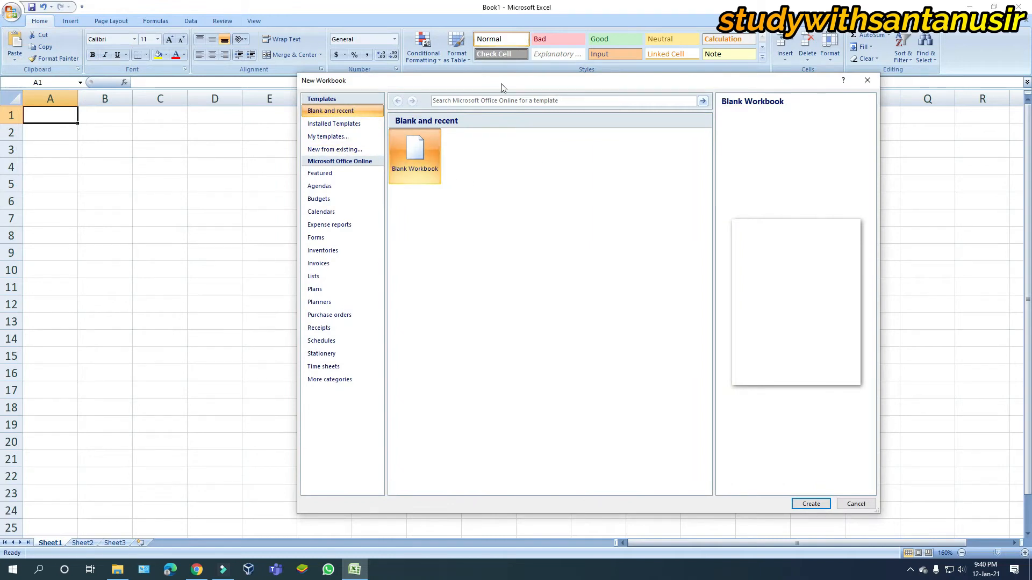
{"action": "left_click_drag", "start_coordinate": [512, 85], "coordinate": [479, 102]}
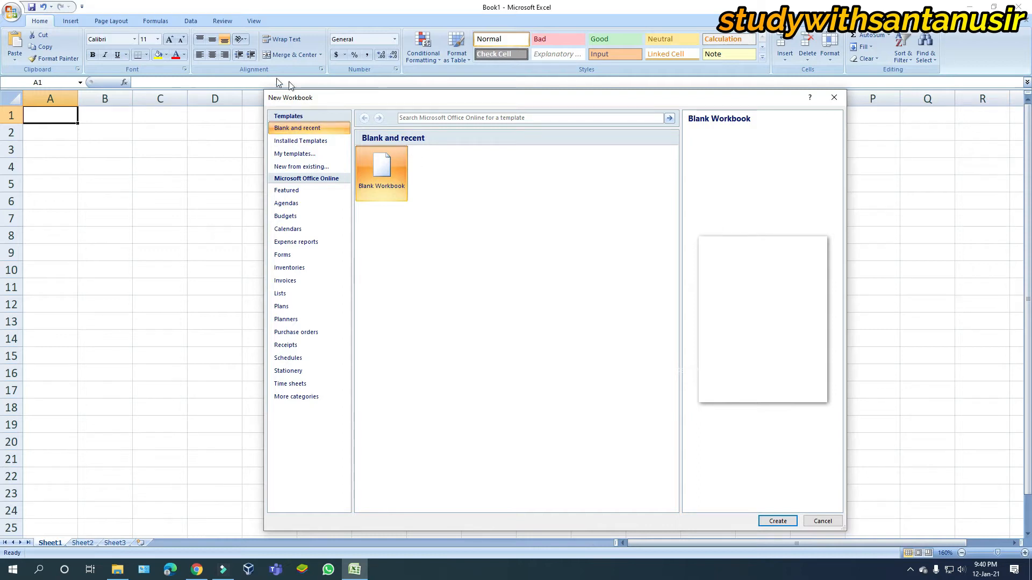
{"action": "left_click_drag", "start_coordinate": [342, 103], "coordinate": [340, 95]}
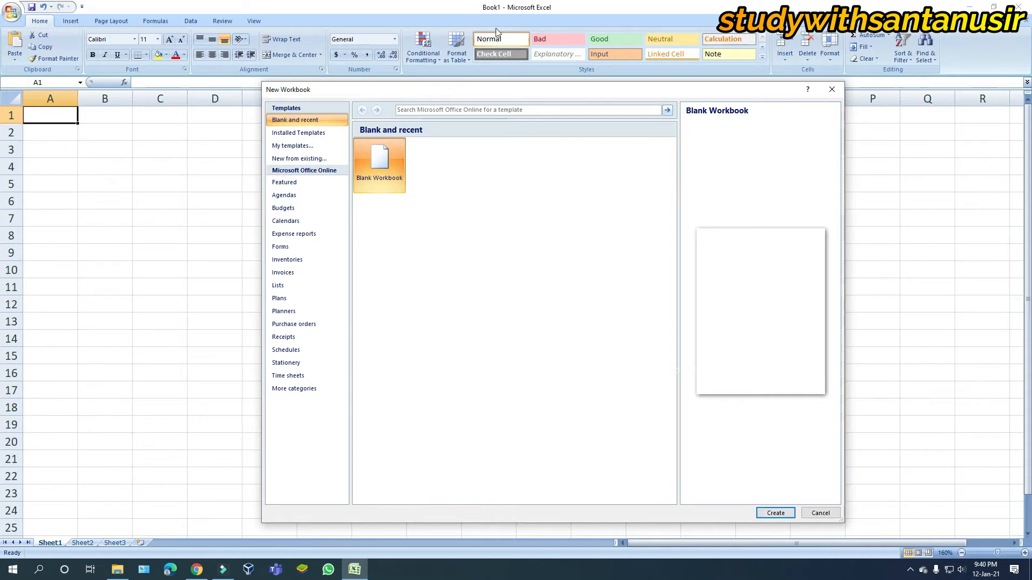
{"action": "left_click", "coordinate": [775, 513]}
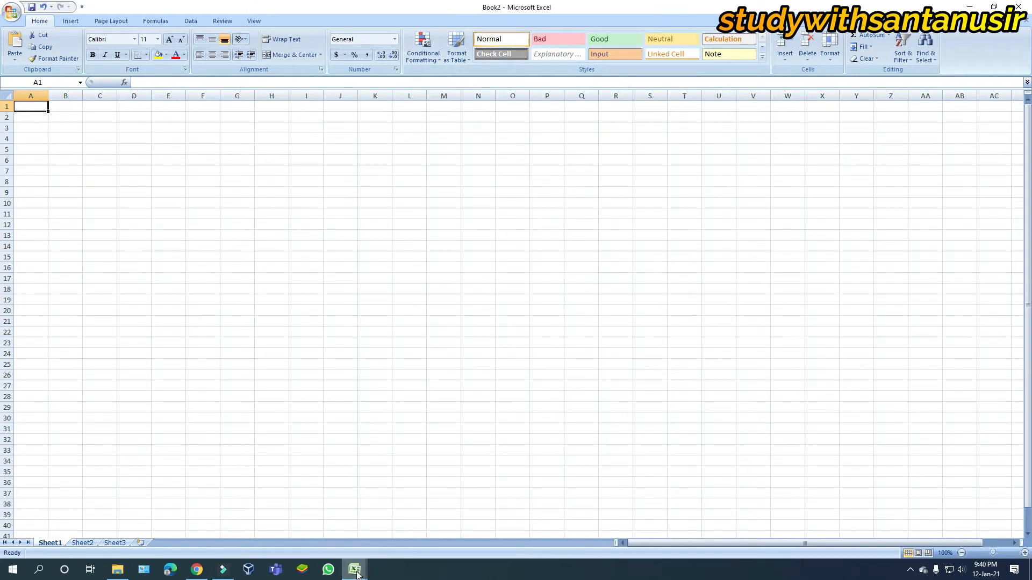
{"action": "mouse_move", "coordinate": [357, 575]}
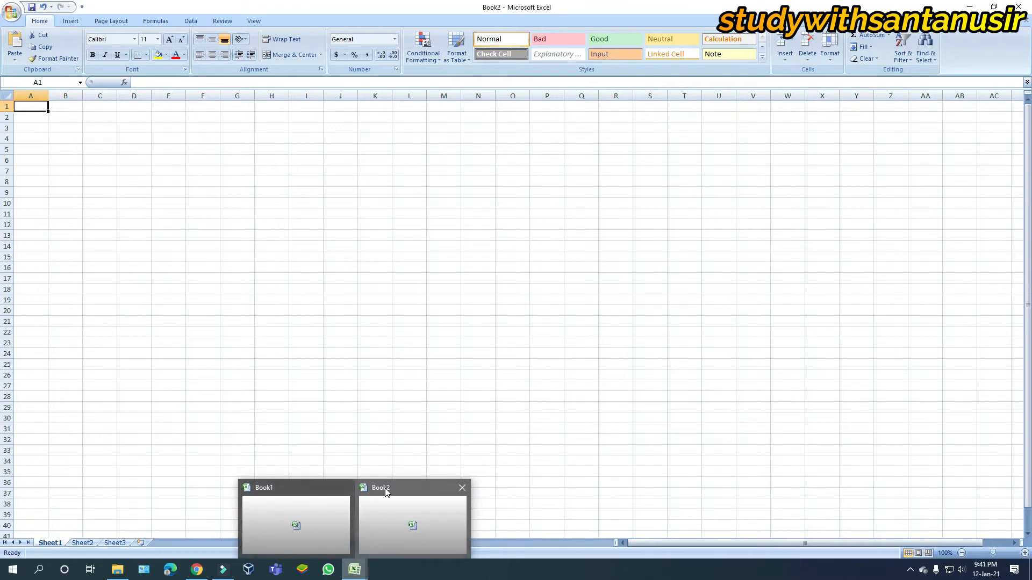
{"action": "left_click", "coordinate": [441, 331]}
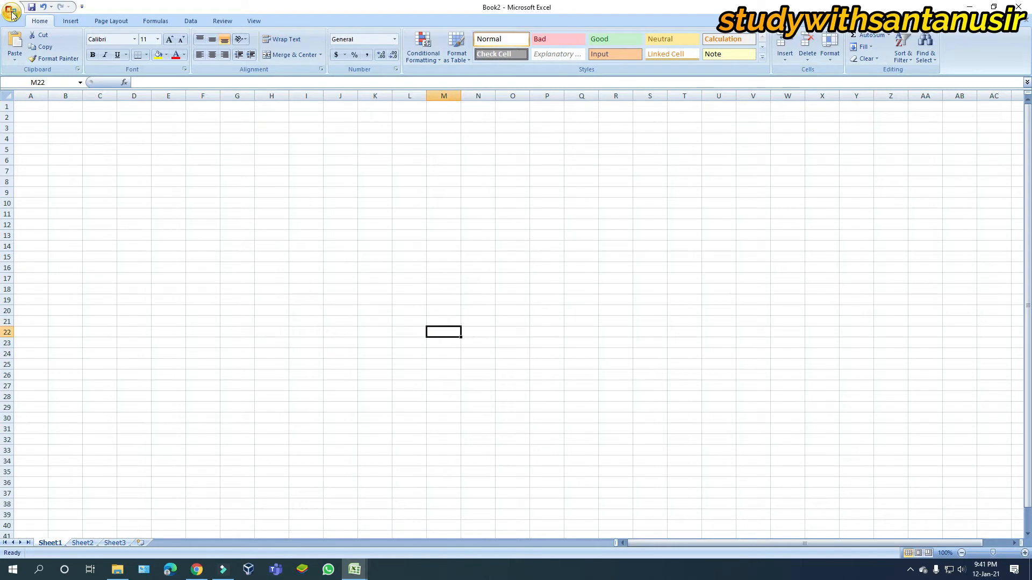
Create another new blank workbook from the Blank Workbook template.
{"action": "left_click", "coordinate": [12, 12]}
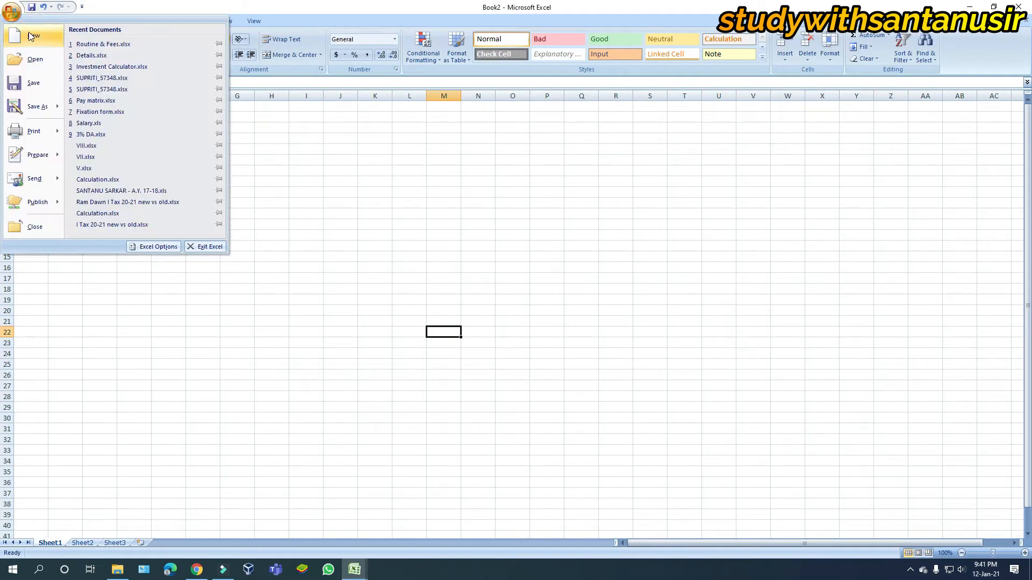
{"action": "left_click", "coordinate": [31, 36]}
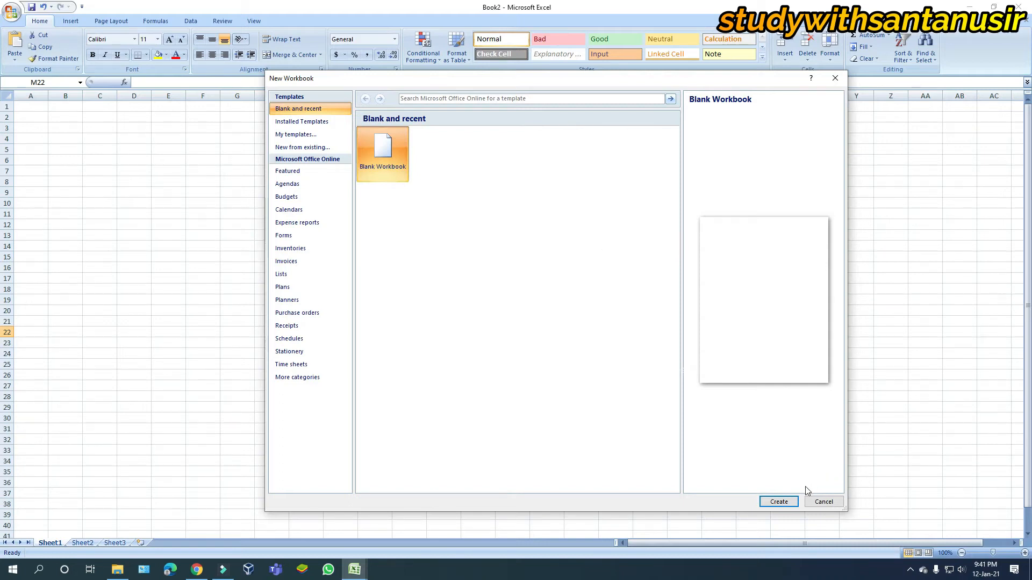
{"action": "left_click", "coordinate": [778, 502]}
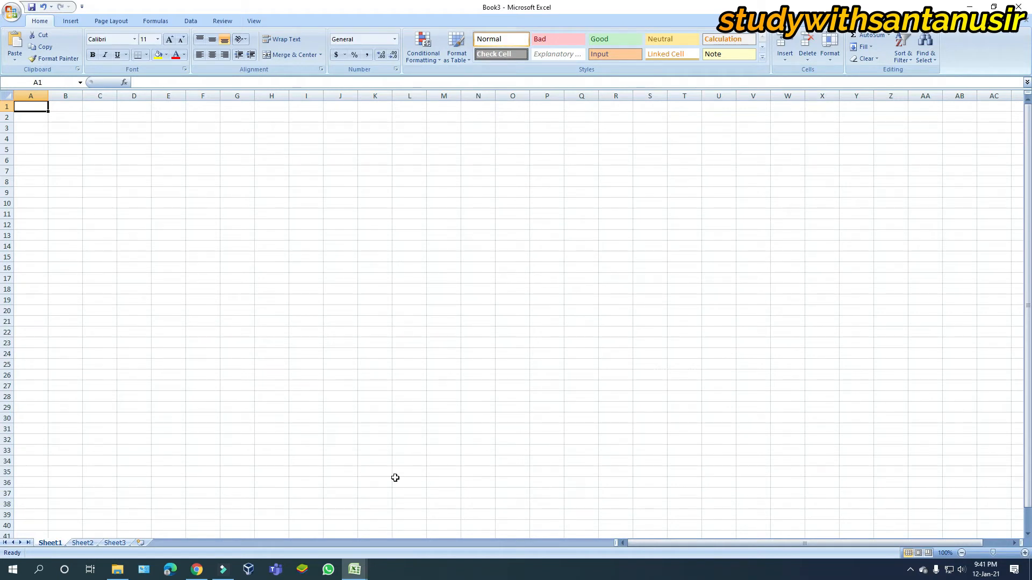
Switch to Book1 and save it to the Desktop as an Excel Workbook named Student_records.
{"action": "mouse_move", "coordinate": [366, 573]}
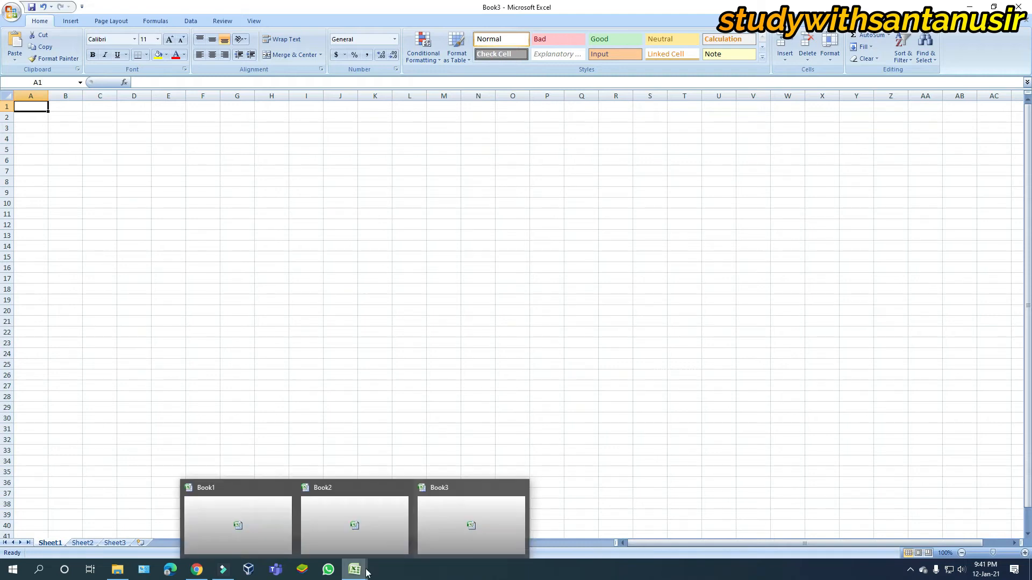
{"action": "left_click", "coordinate": [278, 521]}
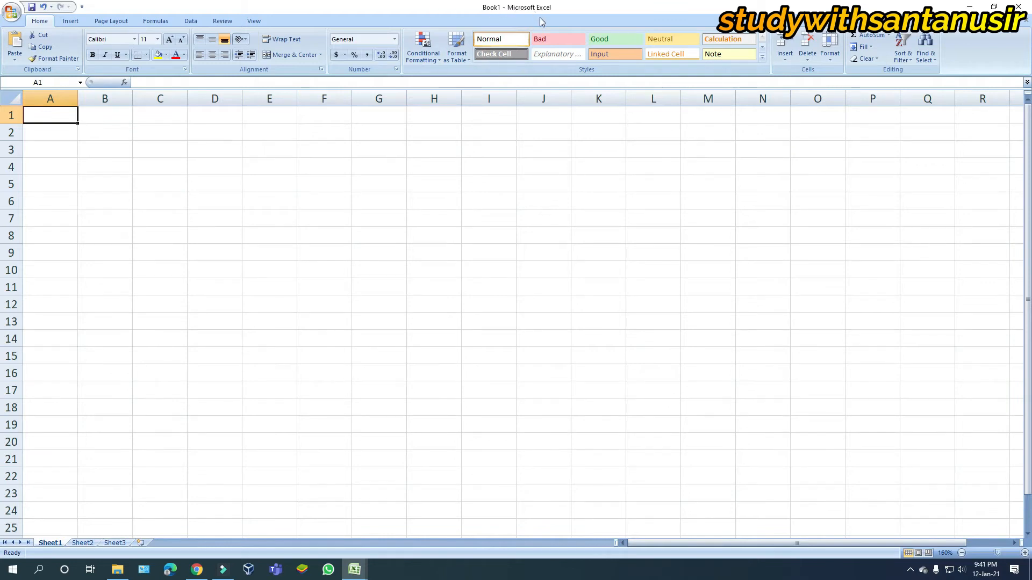
{"action": "left_click", "coordinate": [12, 12]}
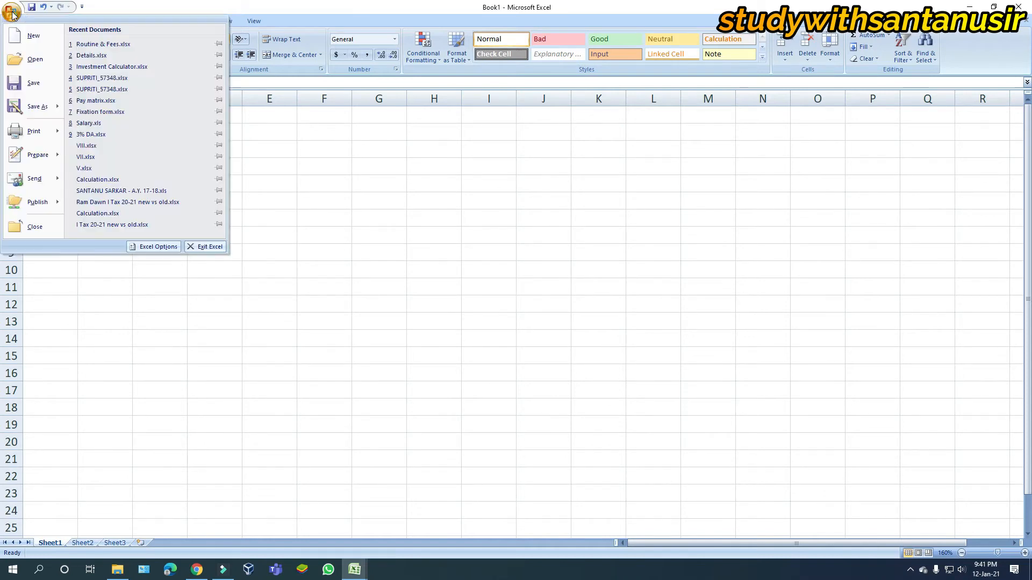
{"action": "mouse_move", "coordinate": [37, 108]}
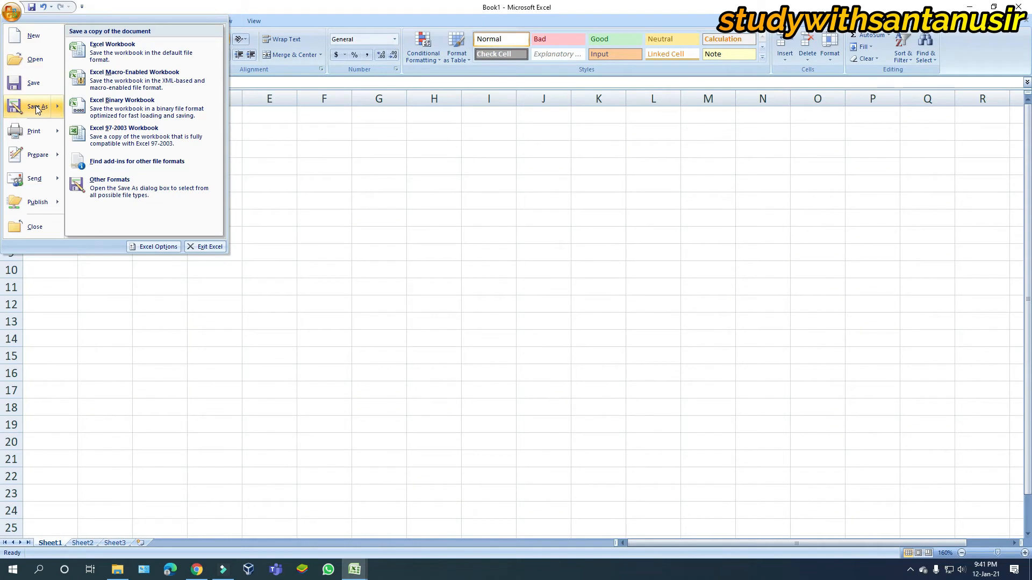
{"action": "left_click", "coordinate": [36, 108]}
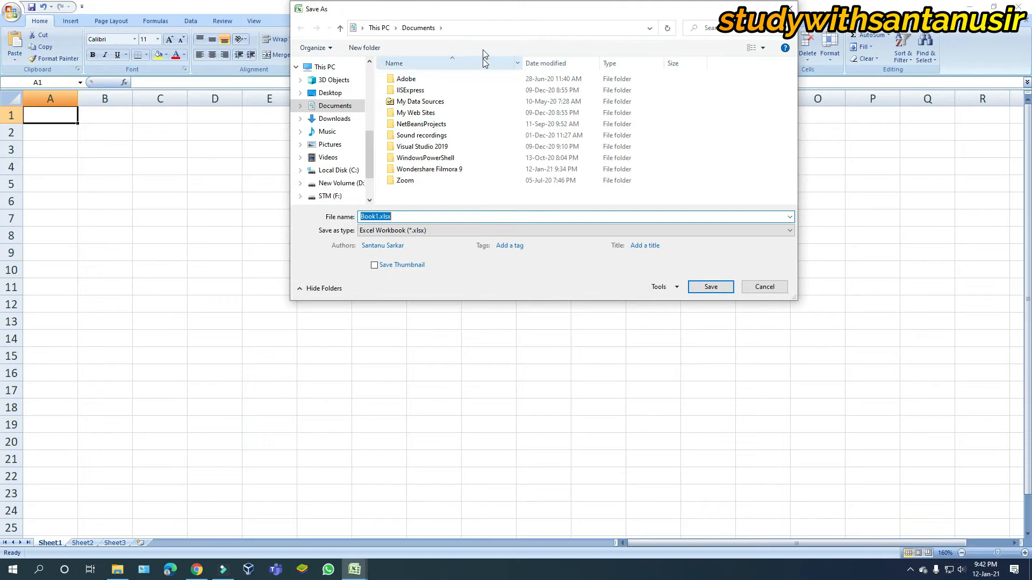
{"action": "left_click_drag", "start_coordinate": [500, 11], "coordinate": [513, 166]}
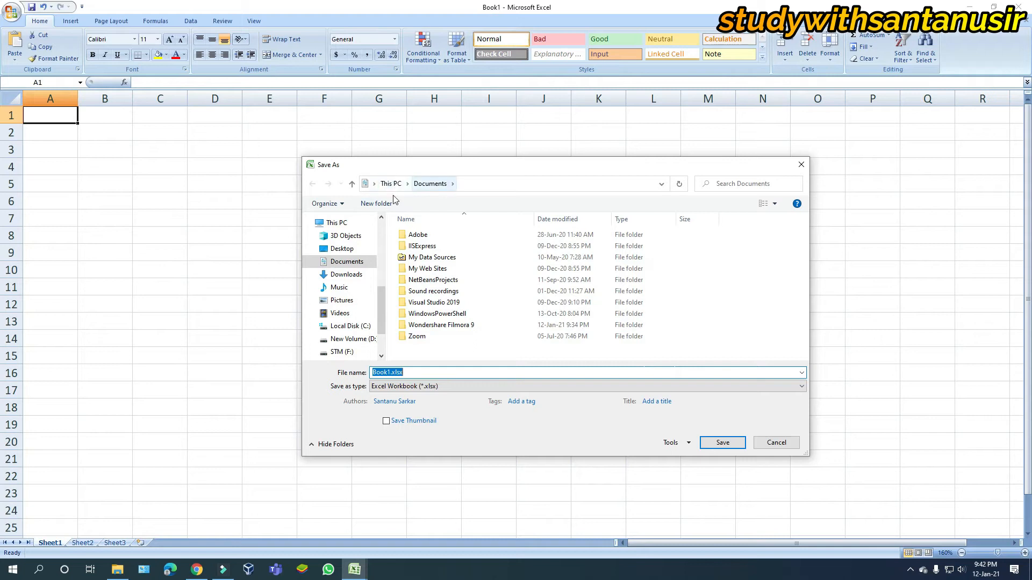
{"action": "left_click", "coordinate": [374, 184]}
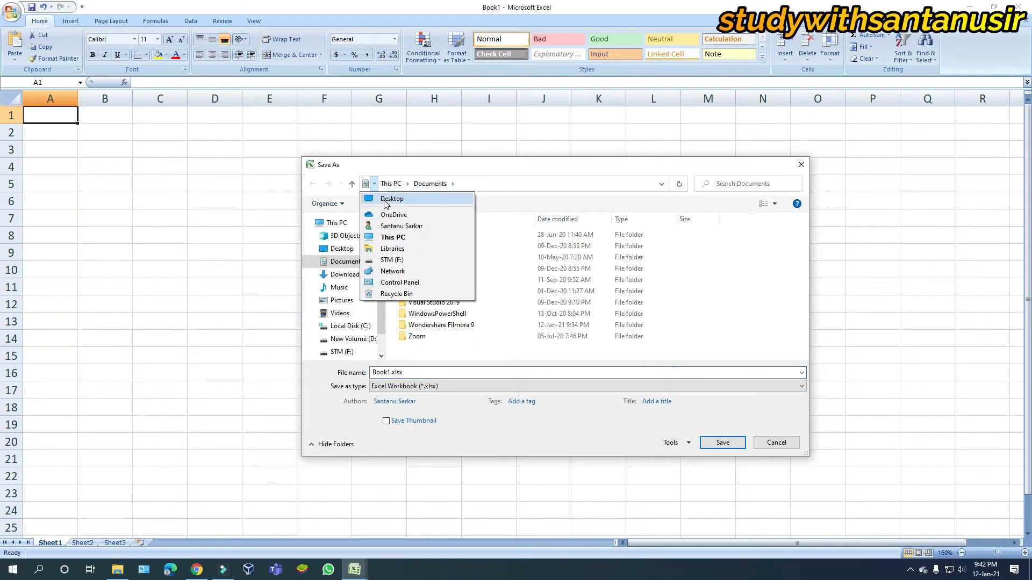
{"action": "left_click", "coordinate": [385, 200]}
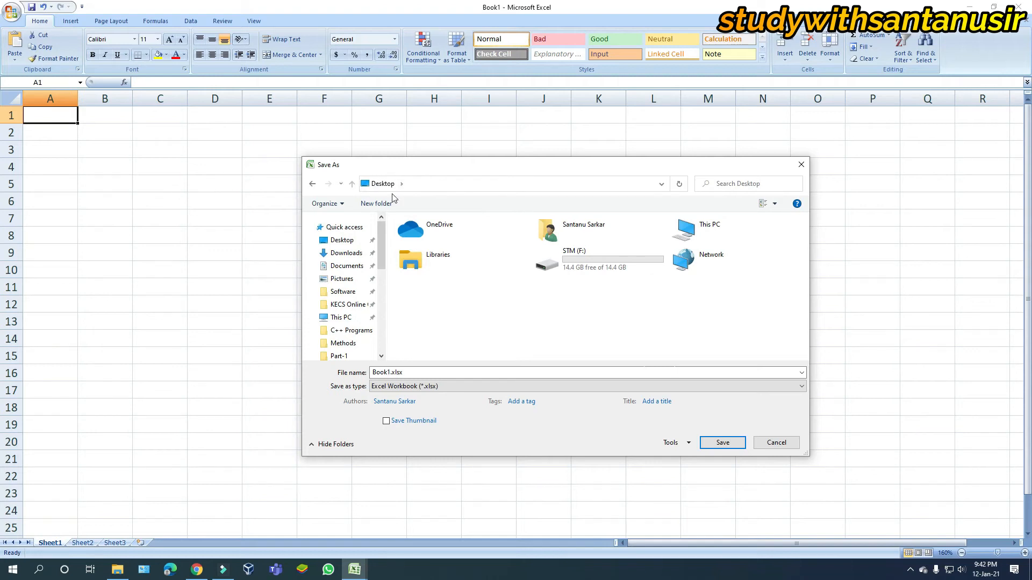
{"action": "left_click", "coordinate": [417, 373]}
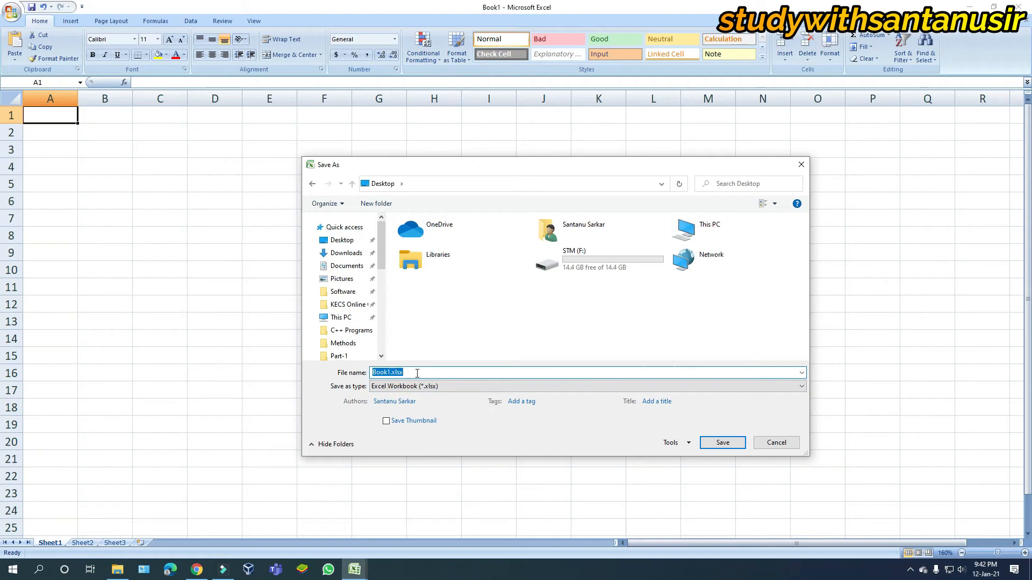
{"action": "type", "text": "Student_records"}
{"action": "left_click", "coordinate": [723, 442]}
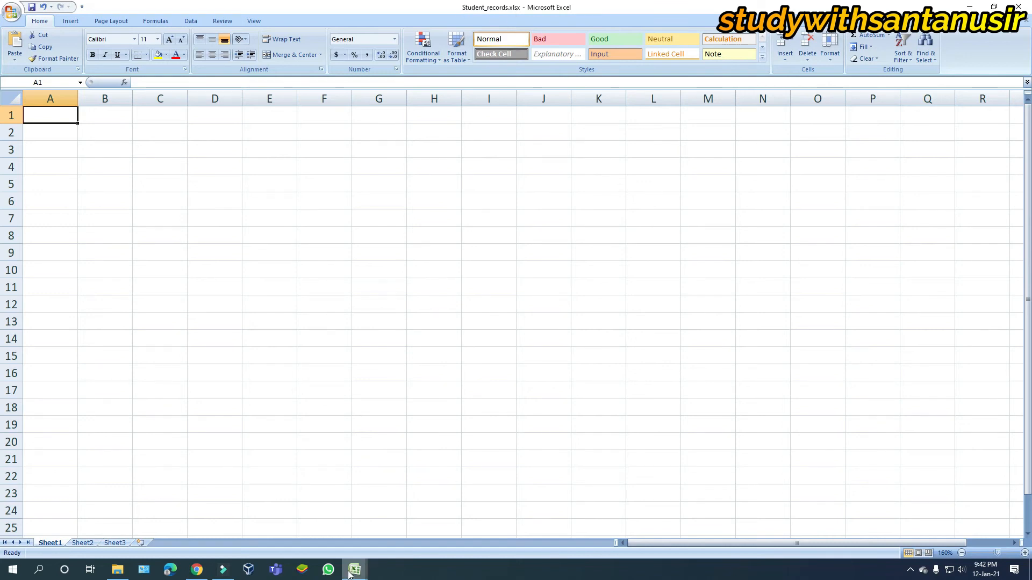
Enter .XLSX in cell H4 of the Student_records workbook and center it horizontally.
{"action": "mouse_move", "coordinate": [354, 576]}
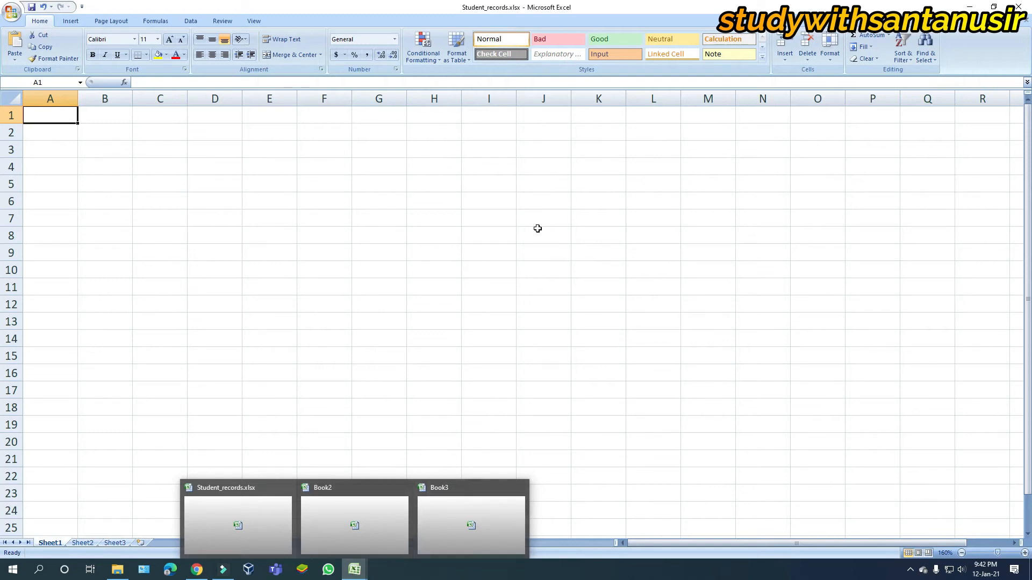
{"action": "left_click", "coordinate": [491, 183]}
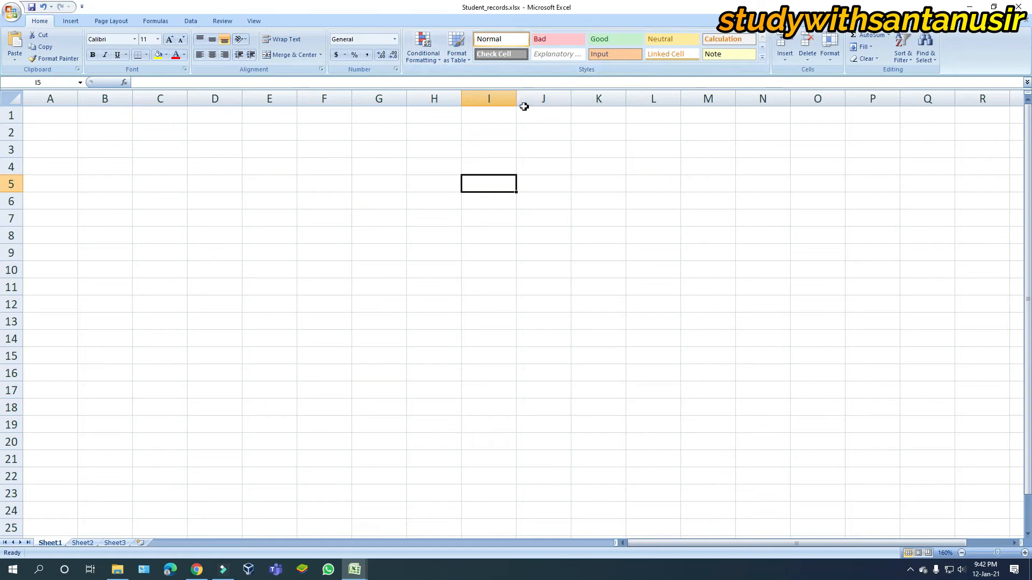
{"action": "left_click", "coordinate": [424, 169]}
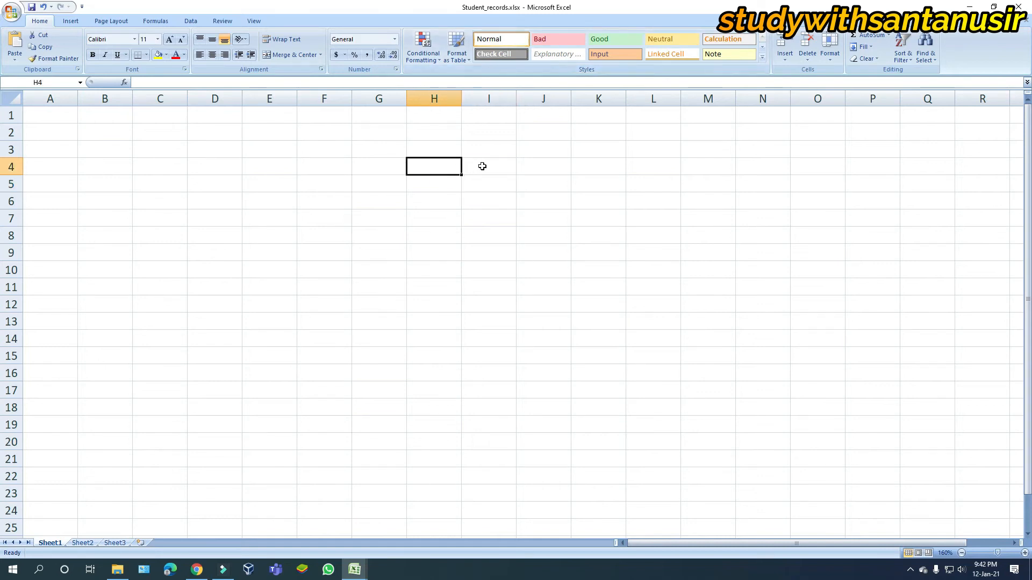
{"action": "type", "text": ".XLSX"}
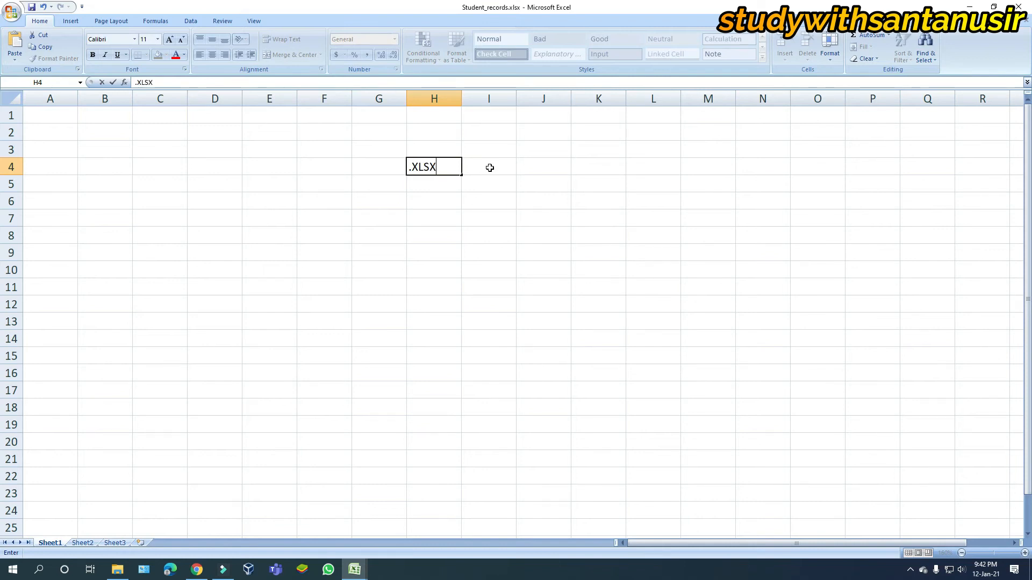
{"action": "key", "text": "Return"}
{"action": "left_click", "coordinate": [448, 169]}
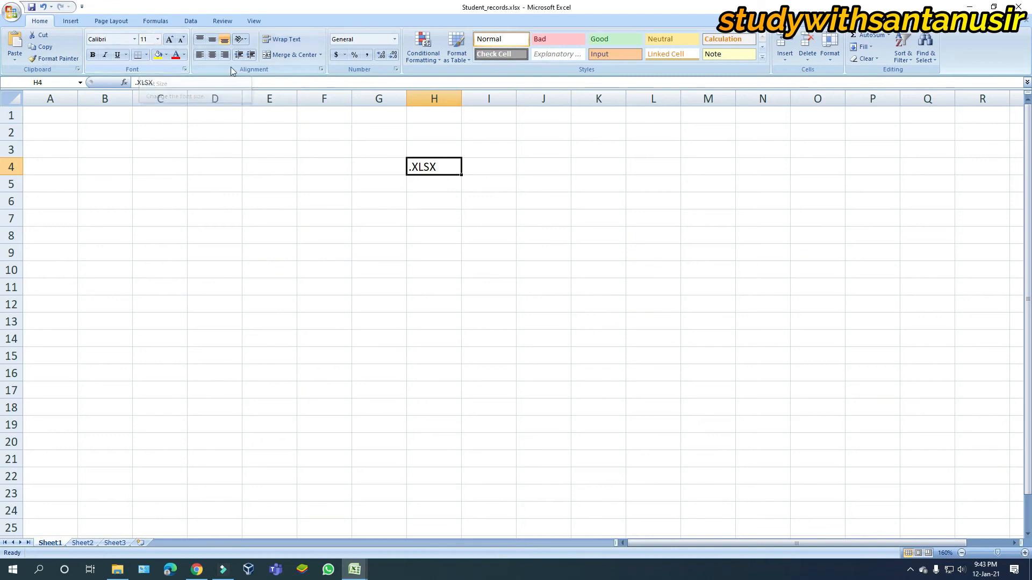
{"action": "left_click", "coordinate": [212, 58]}
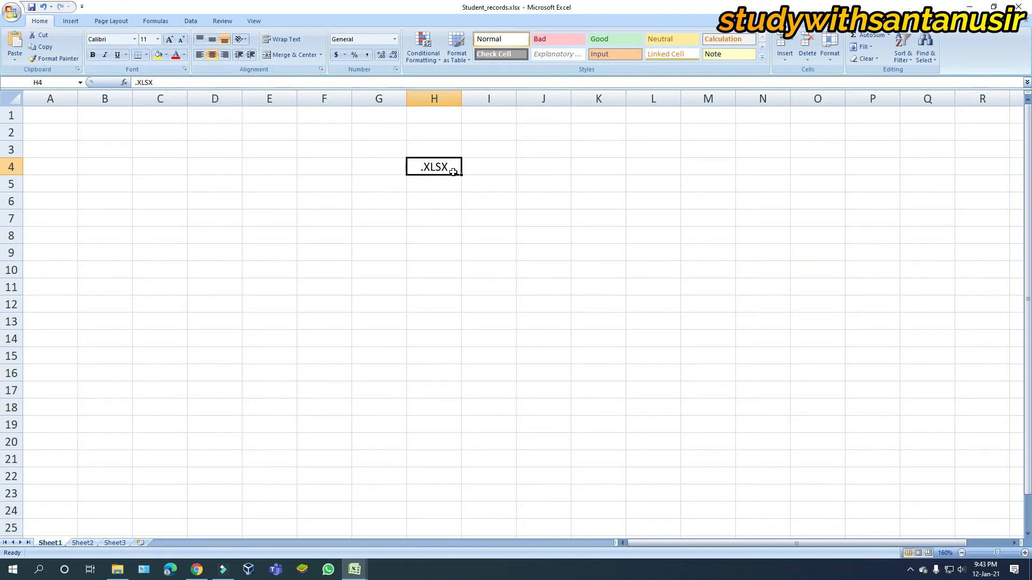
Delete the .XLSX text from cell H4.
{"action": "left_click", "coordinate": [446, 200]}
{"action": "left_click", "coordinate": [440, 170]}
{"action": "key", "text": "Delete"}
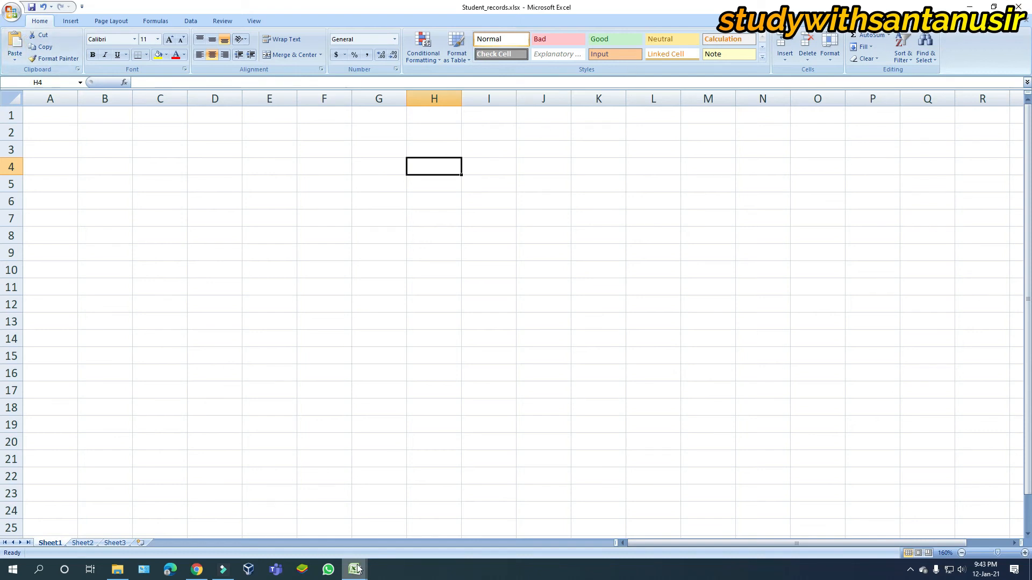
Switch to the Book2 workbook and close it.
{"action": "mouse_move", "coordinate": [356, 564]}
{"action": "left_click", "coordinate": [352, 508]}
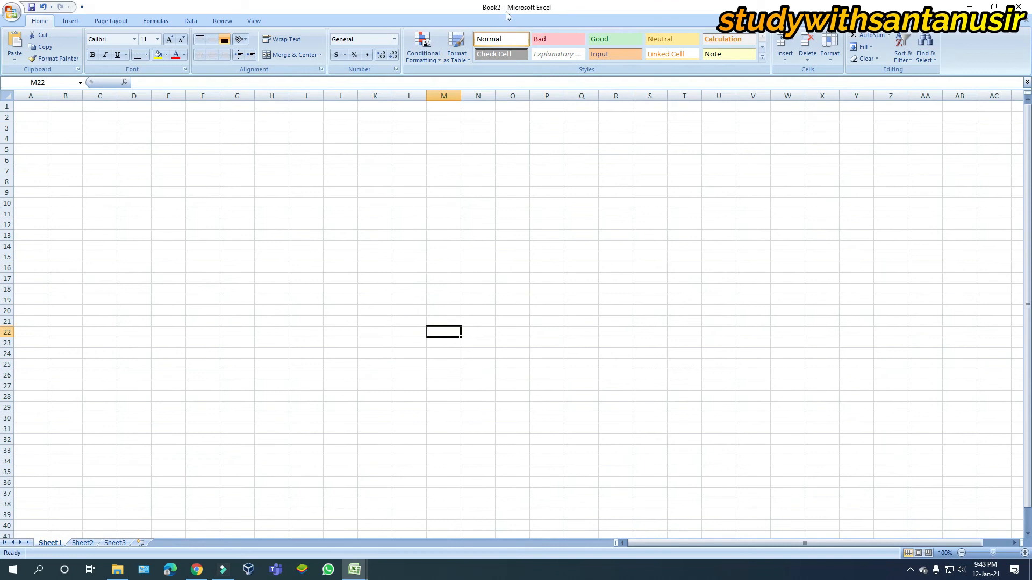
{"action": "left_click", "coordinate": [15, 15]}
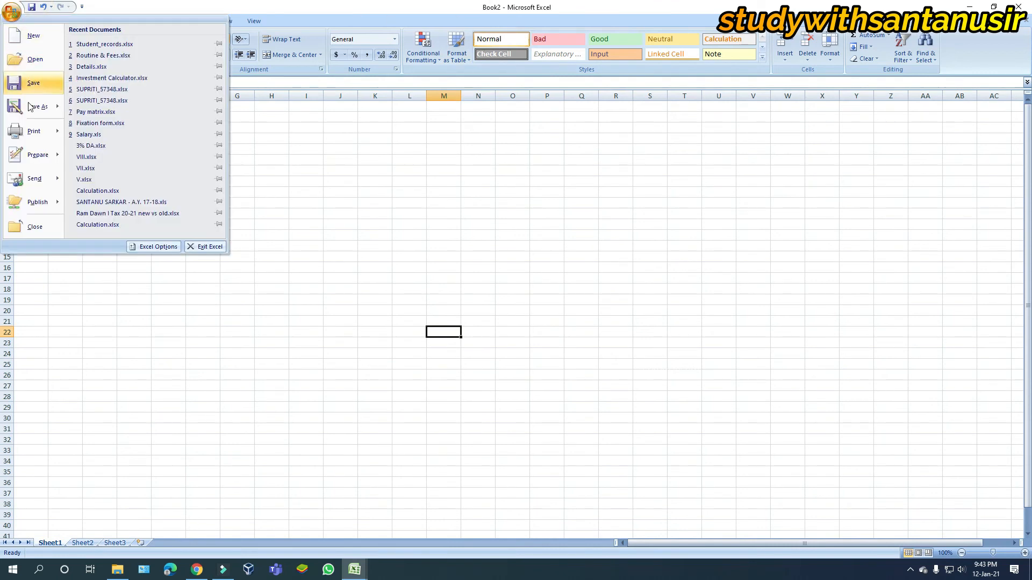
{"action": "left_click", "coordinate": [35, 227]}
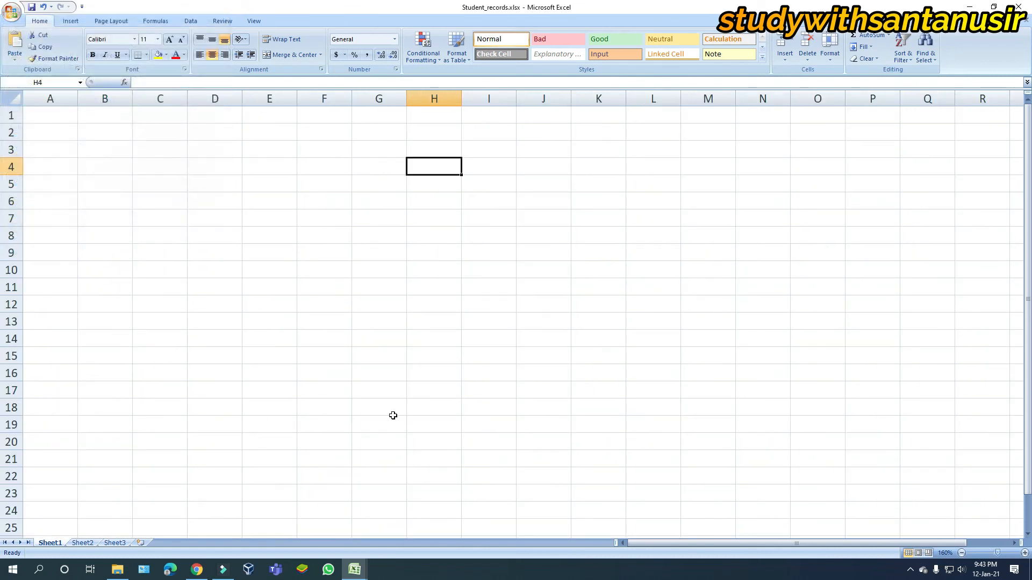
Close Student_records.xlsx without saving its changes, and close the remaining Book3 workbook.
{"action": "mouse_move", "coordinate": [359, 574]}
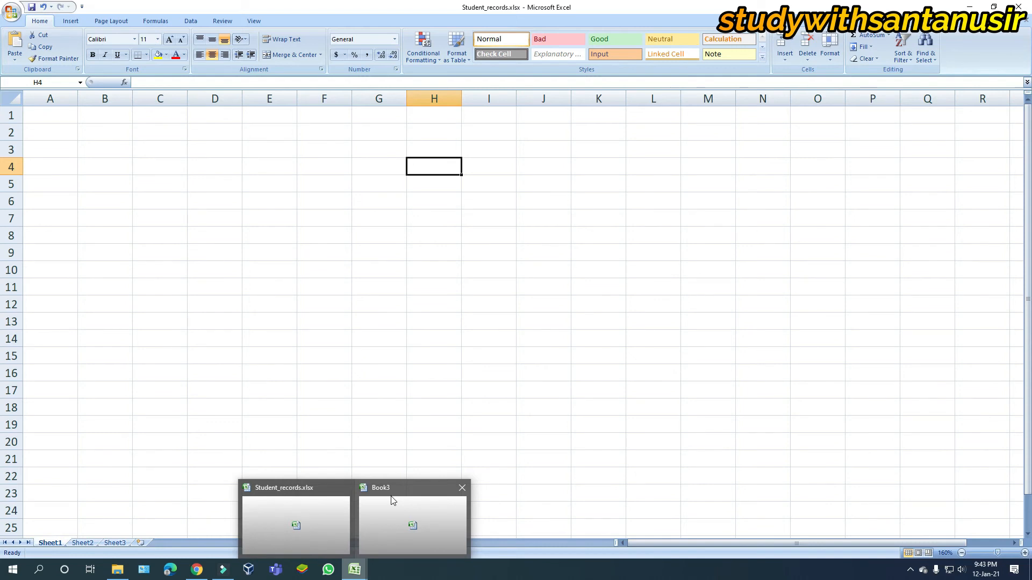
{"action": "left_click", "coordinate": [1023, 6]}
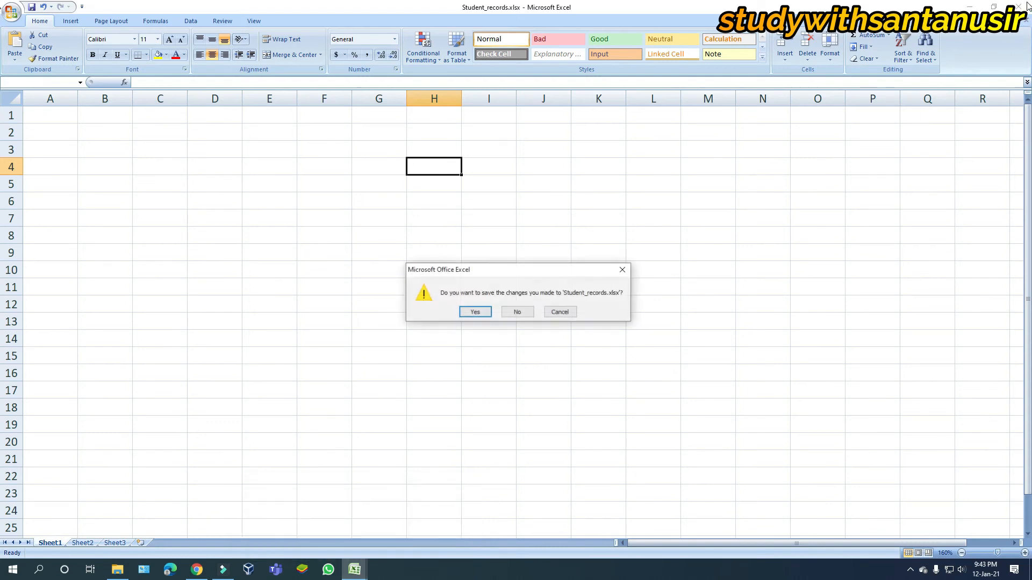
{"action": "left_click", "coordinate": [514, 313]}
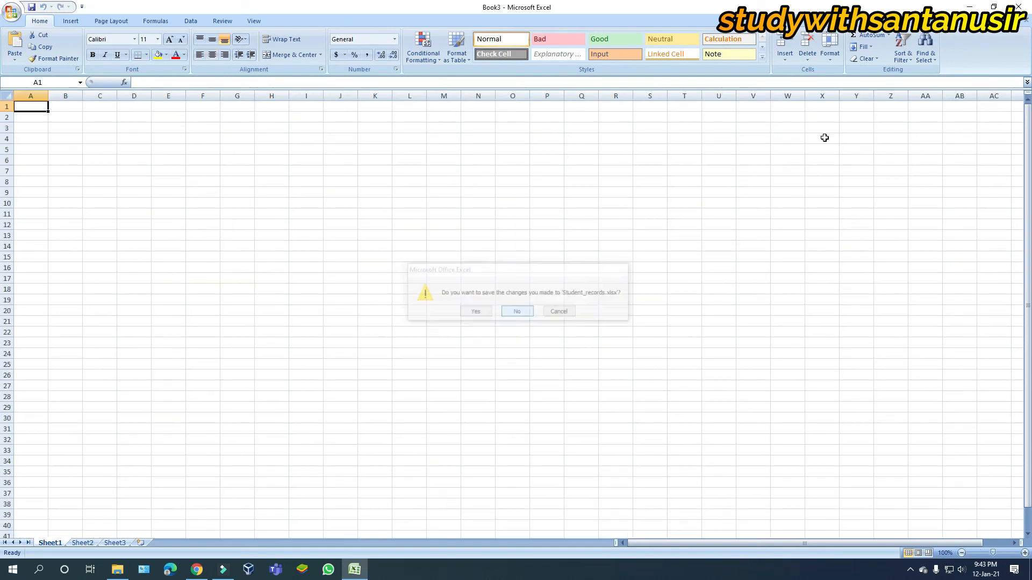
{"action": "left_click", "coordinate": [1019, 6]}
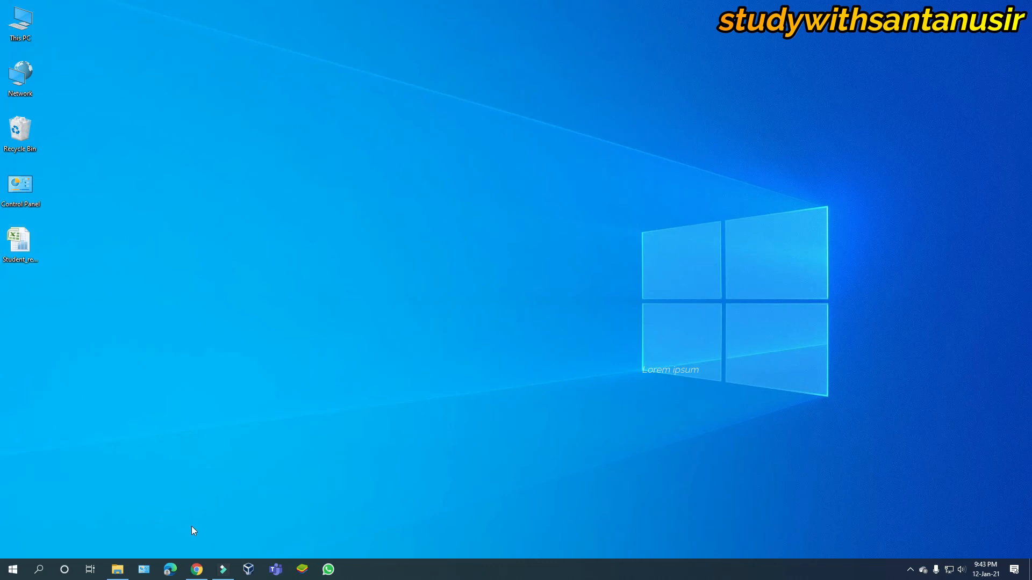
Search Windows for EXCEL and launch Microsoft Office Excel 2007.
{"action": "left_click", "coordinate": [39, 570]}
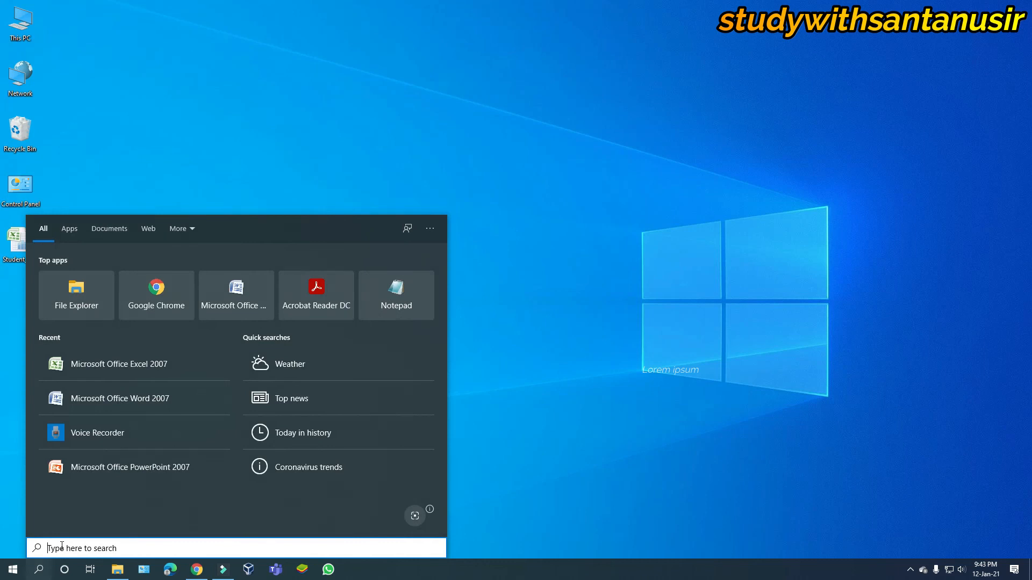
{"action": "type", "text": "EXCEL"}
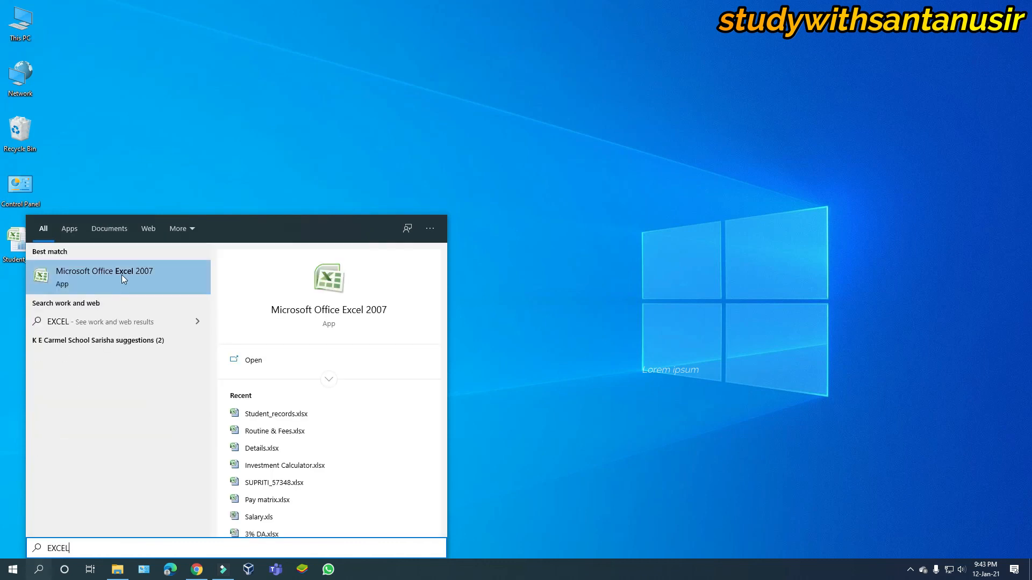
{"action": "left_click", "coordinate": [121, 276]}
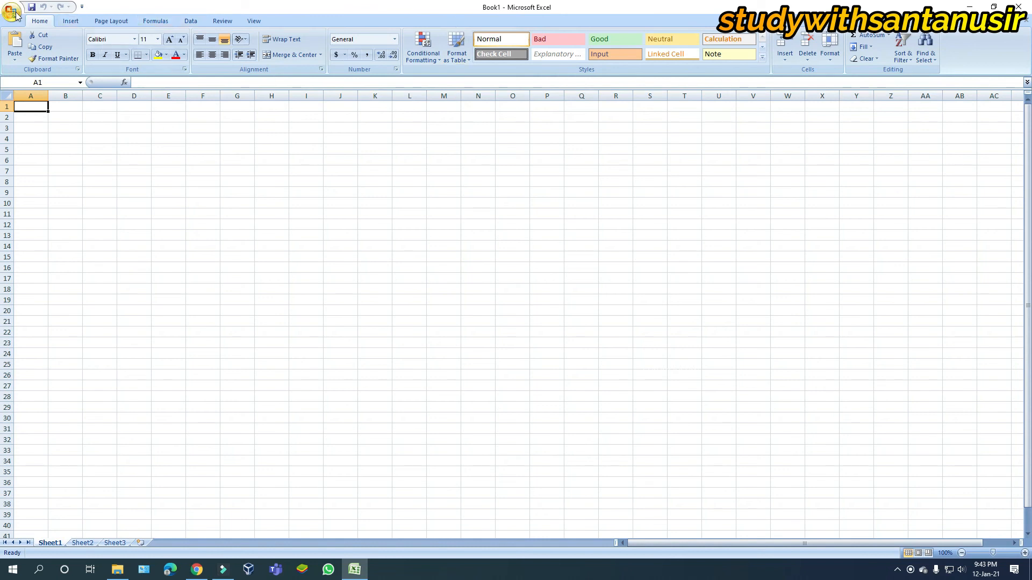
Open the existing Student_records.xlsx workbook from the Desktop.
{"action": "left_click", "coordinate": [12, 12]}
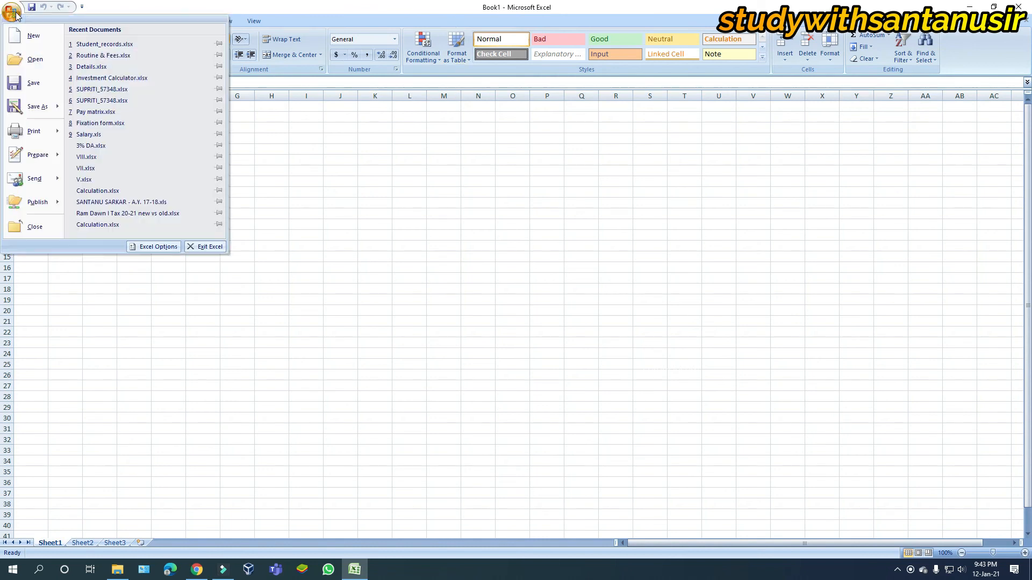
{"action": "left_click", "coordinate": [35, 63]}
{"action": "left_click_drag", "start_coordinate": [385, 147], "coordinate": [407, 136]}
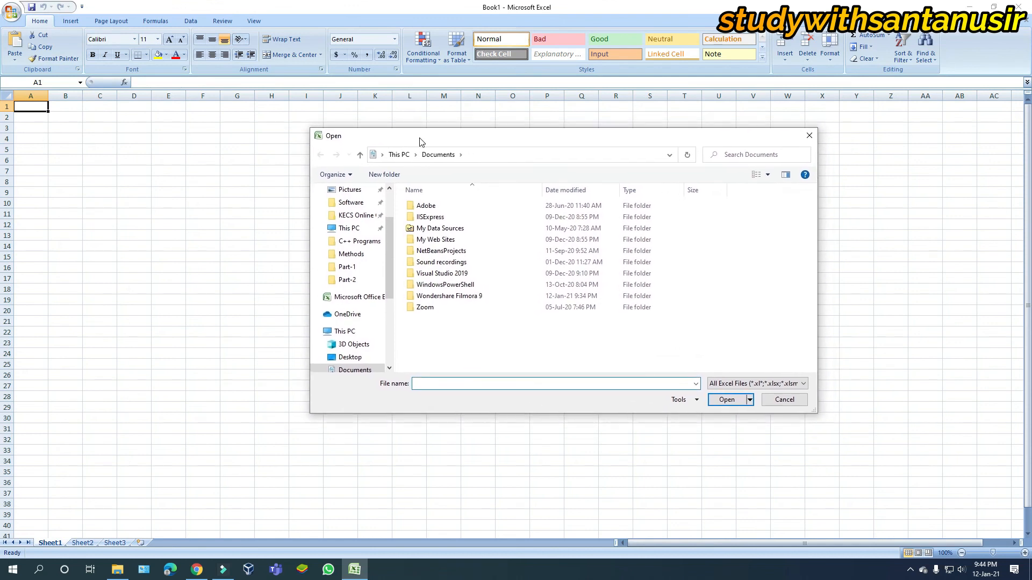
{"action": "left_click", "coordinate": [384, 156]}
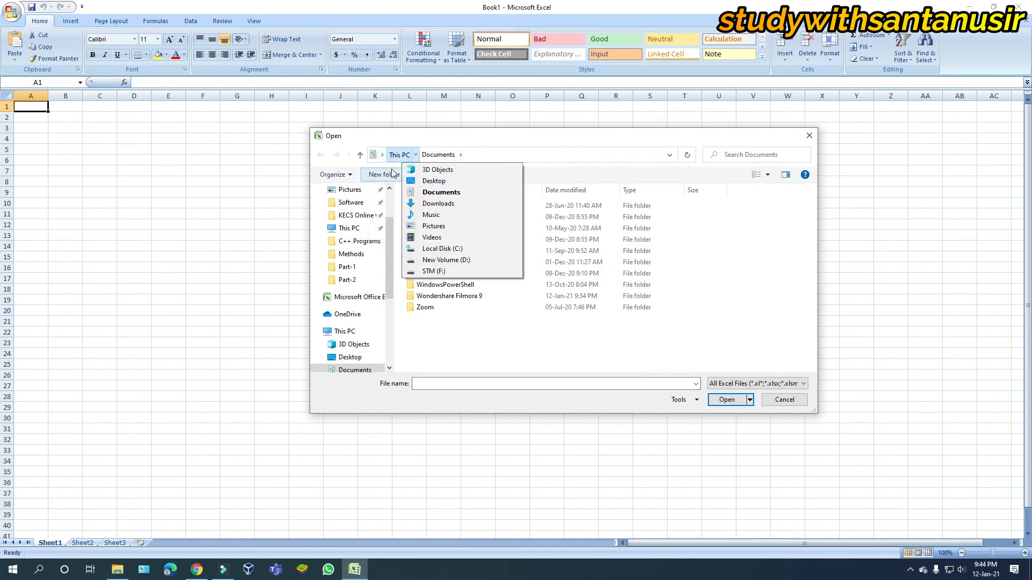
{"action": "left_click", "coordinate": [402, 169]}
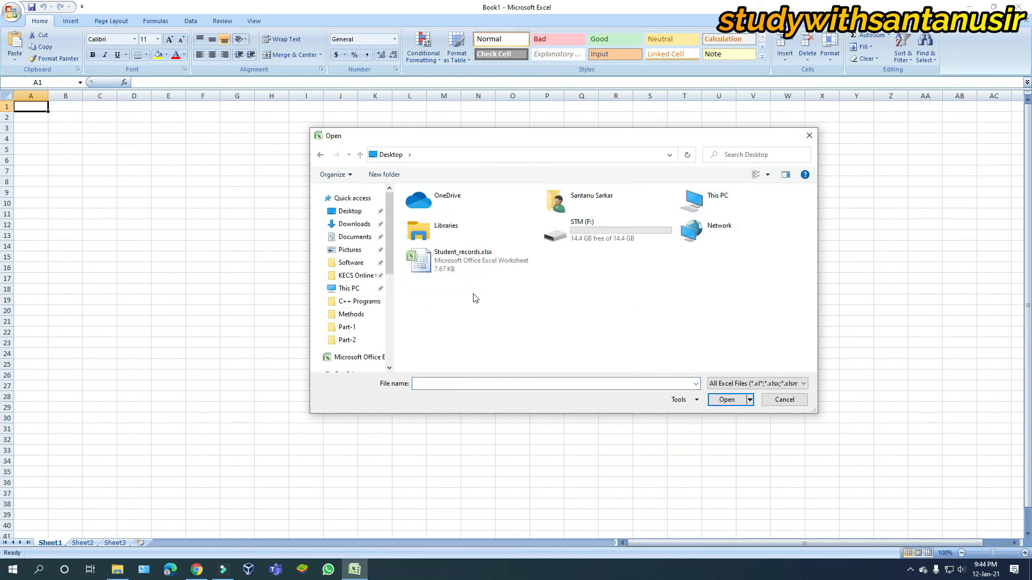
{"action": "left_click", "coordinate": [464, 267]}
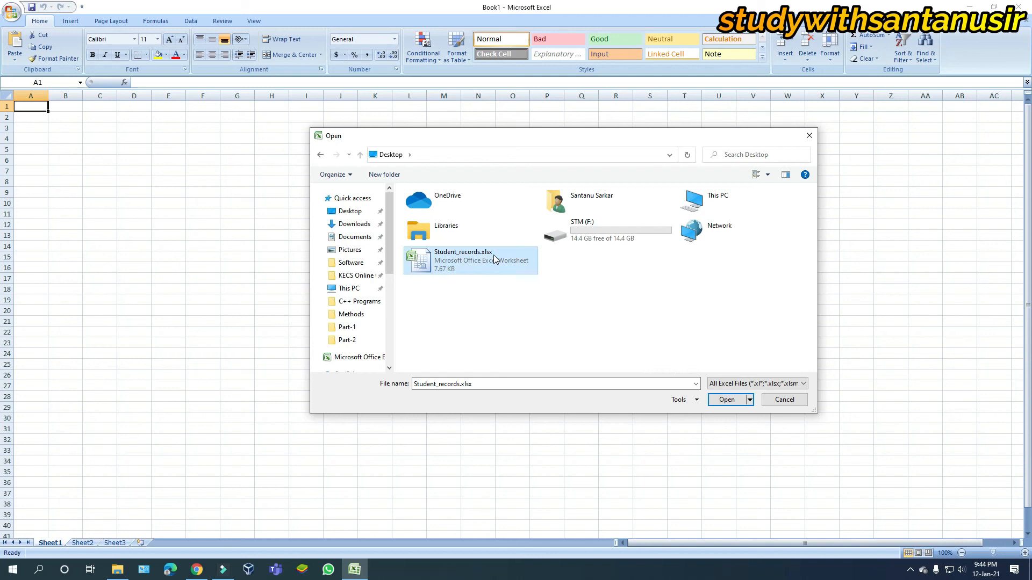
{"action": "left_click", "coordinate": [725, 401]}
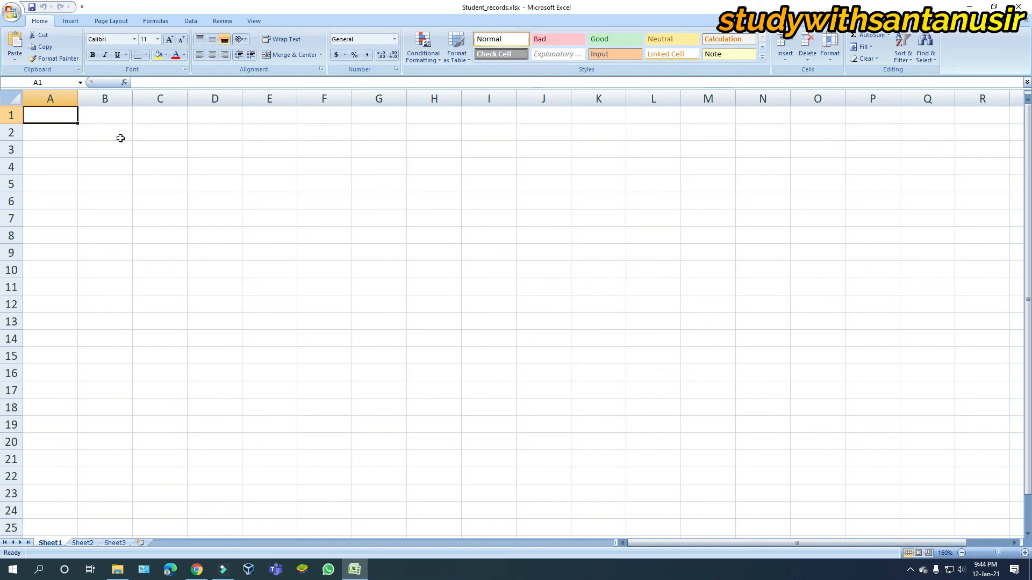
{"action": "left_click", "coordinate": [11, 12]}
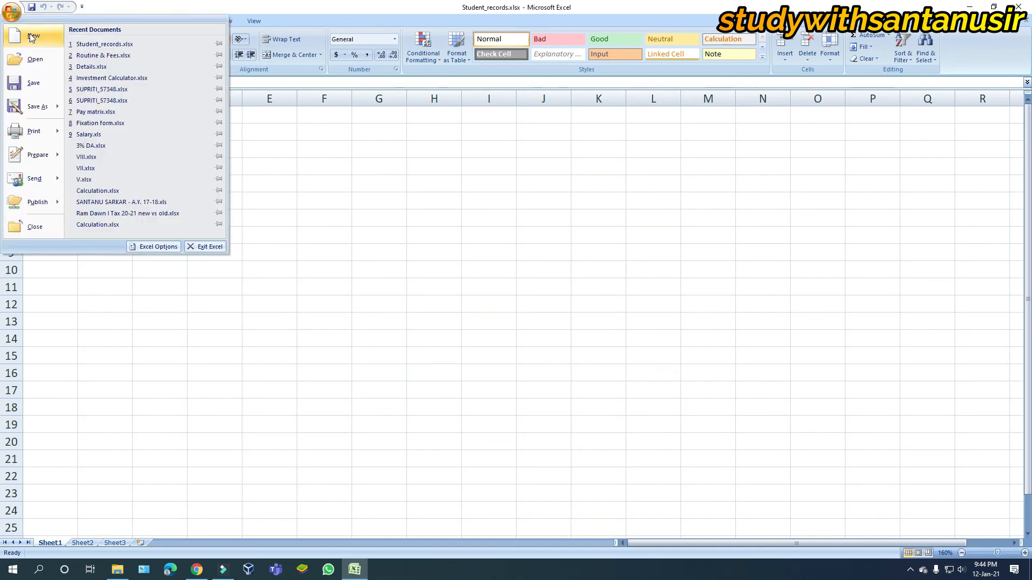
{"action": "left_click", "coordinate": [330, 212]}
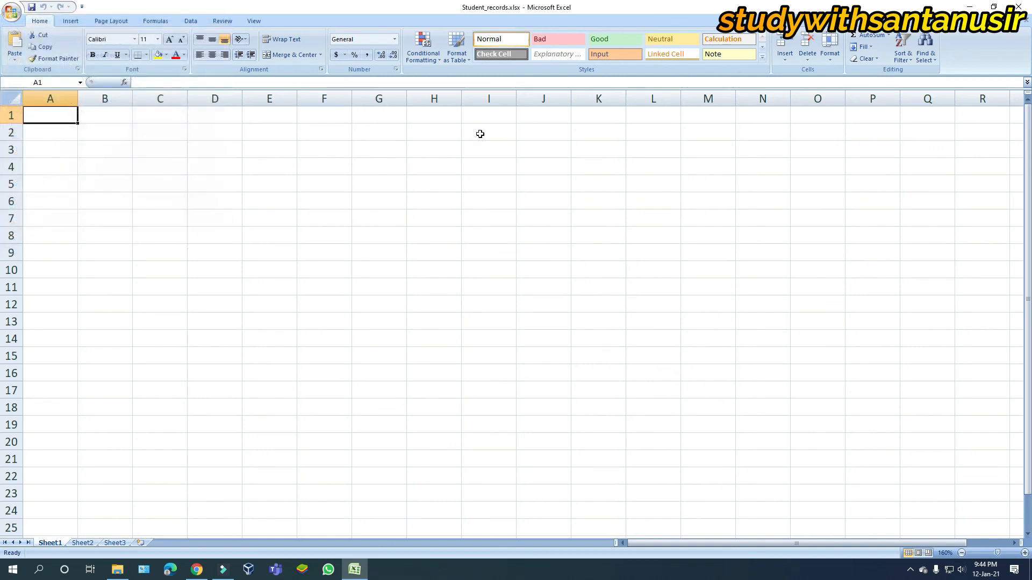
{"action": "left_click", "coordinate": [11, 11]}
{"action": "mouse_move", "coordinate": [42, 109]}
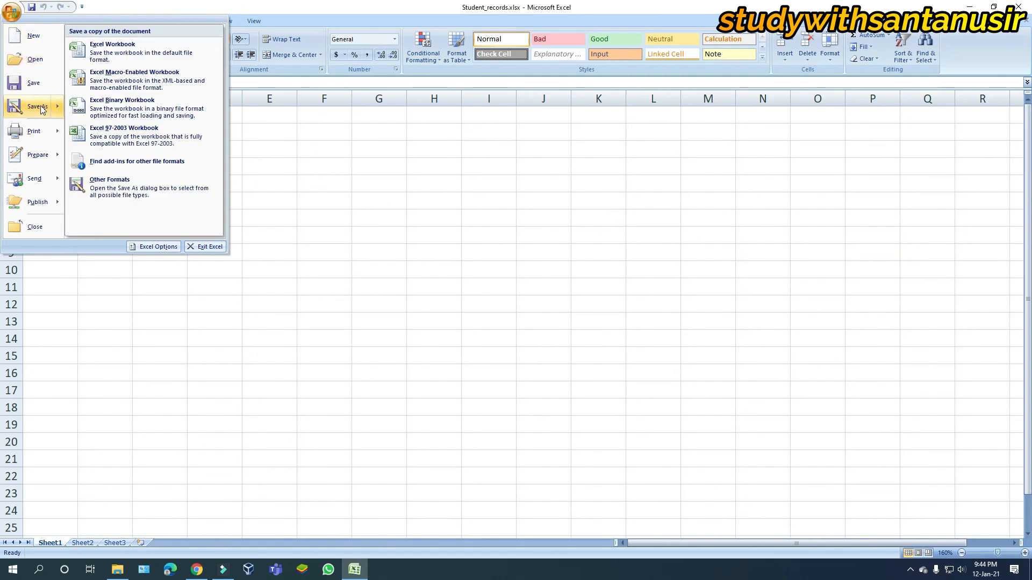
{"action": "left_click", "coordinate": [285, 168]}
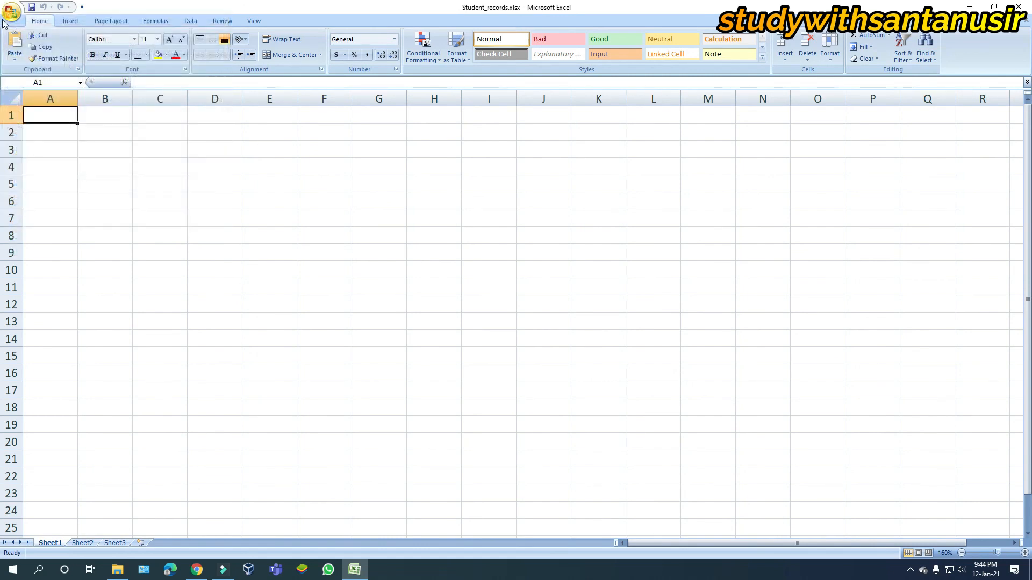
{"action": "left_click", "coordinate": [6, 17]}
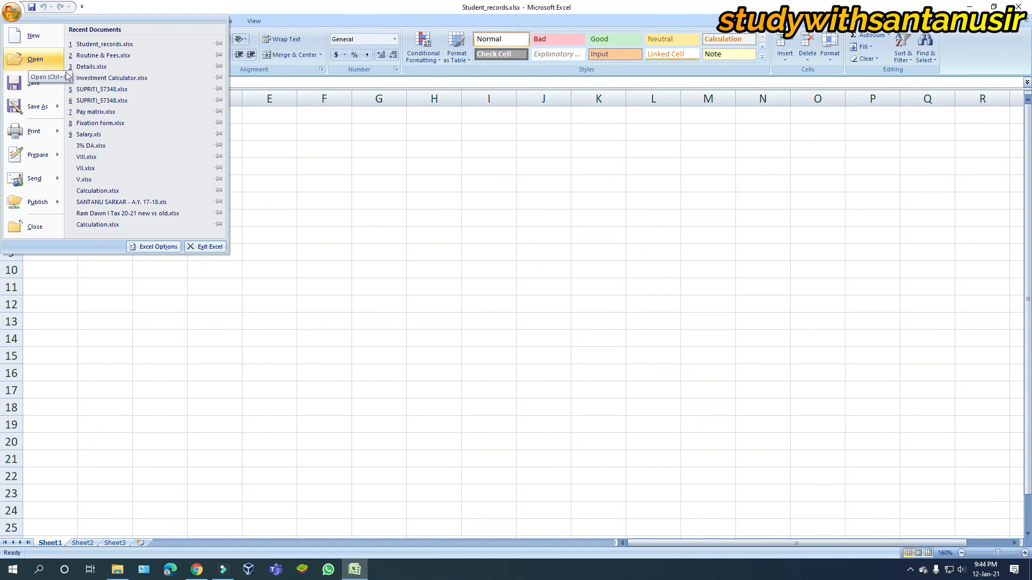
{"action": "left_click", "coordinate": [344, 176]}
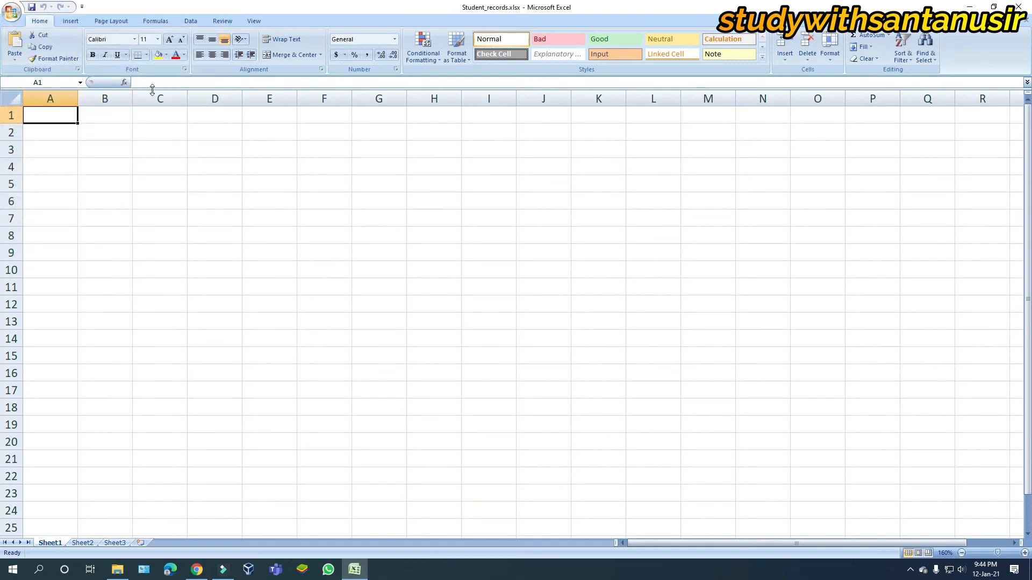
{"action": "left_click", "coordinate": [12, 11]}
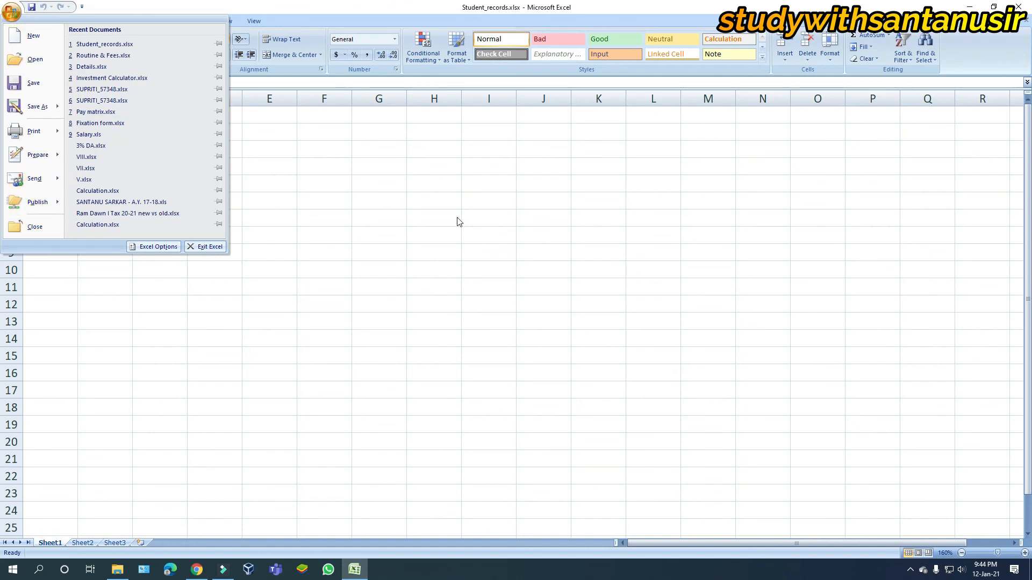
{"action": "left_click", "coordinate": [472, 212]}
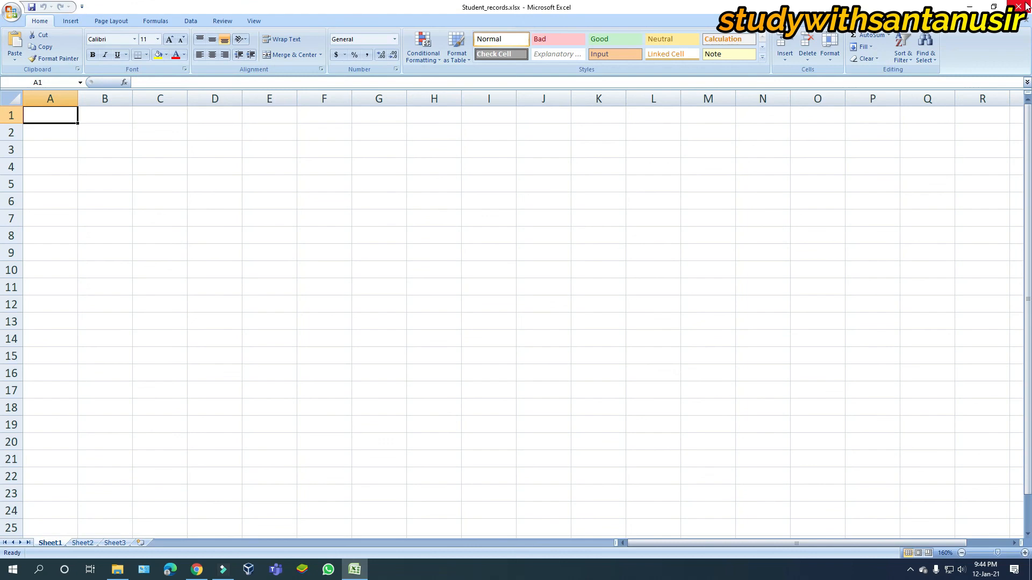